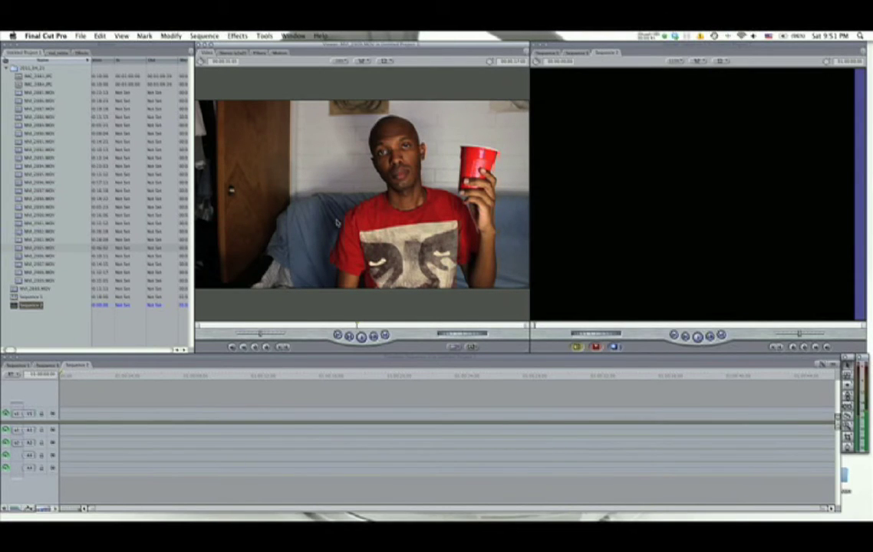
Step: Mark the source clip from 00:00:17:00 to 00:00:32:16 and place it at the start of the empty sequence, matching sequence settings to the clip
{"action": "key", "text": "i"}
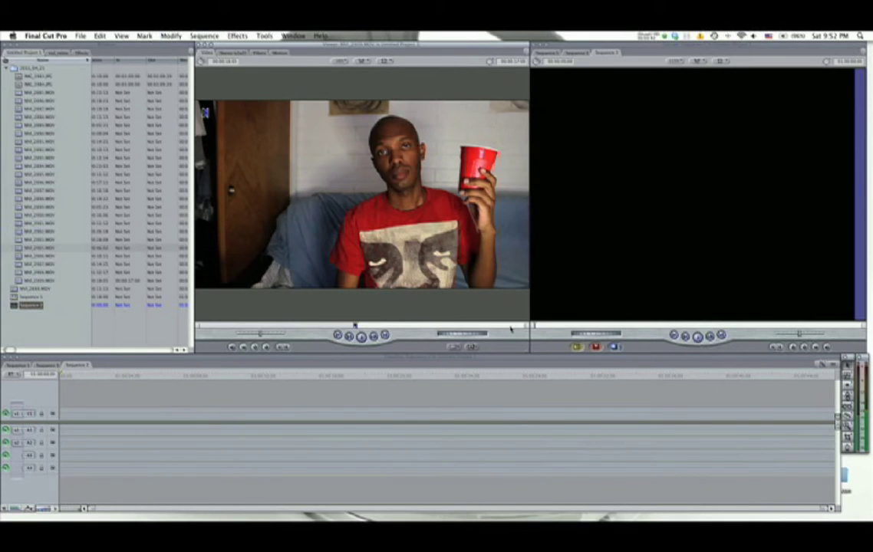
{"action": "key", "text": "space"}
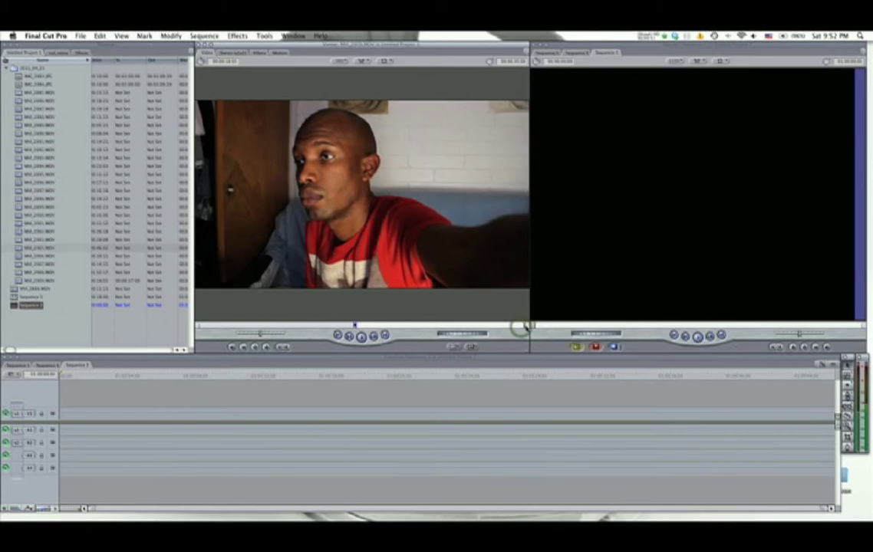
{"action": "key", "text": "o"}
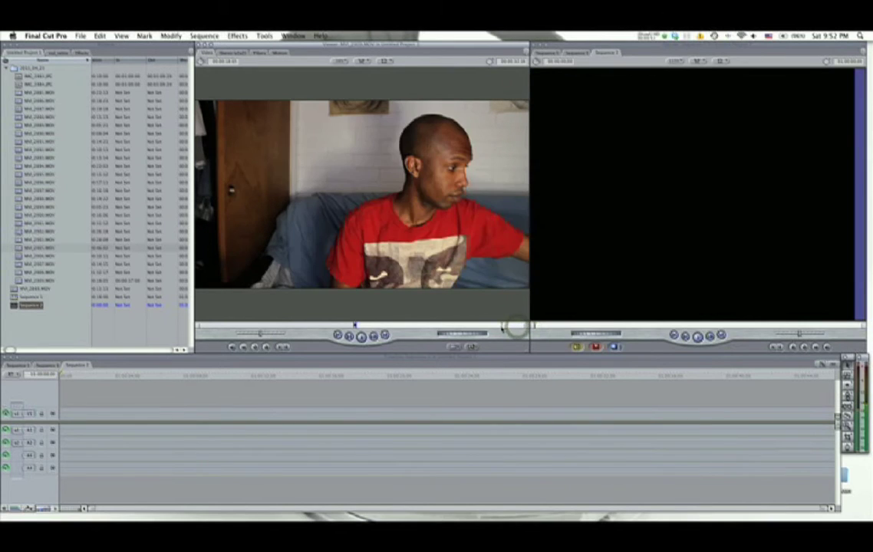
{"action": "left_click_drag", "start_coordinate": [501, 325], "coordinate": [63, 413]}
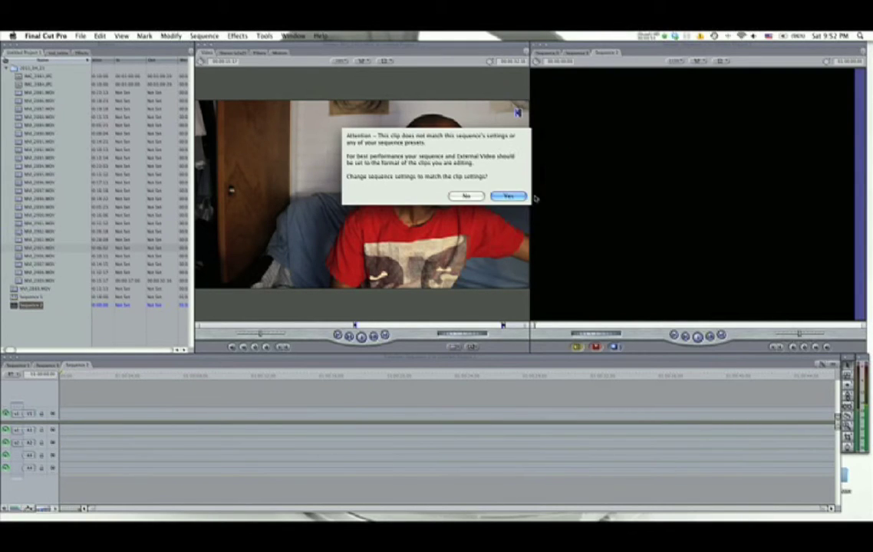
{"action": "left_click", "coordinate": [506, 195]}
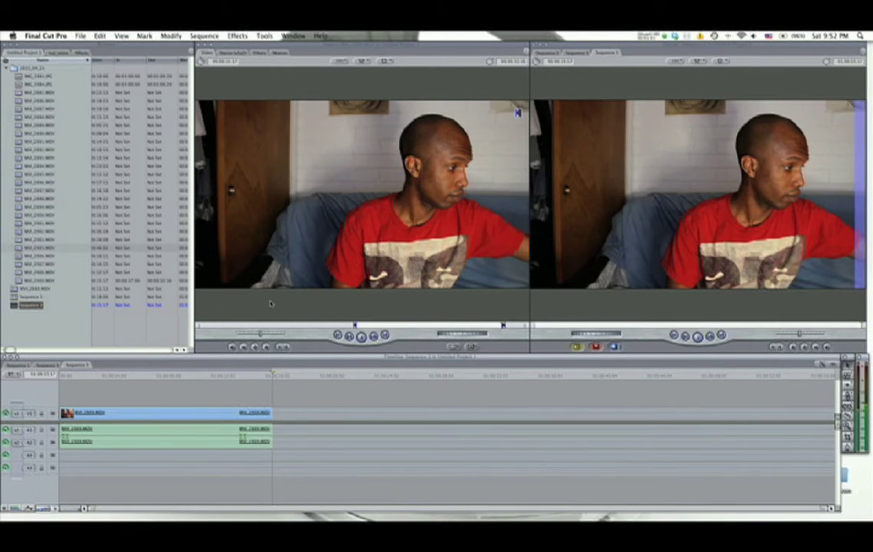
Step: Apply the Color Corrector video filter to the clip in the sequence
{"action": "left_click", "coordinate": [90, 376]}
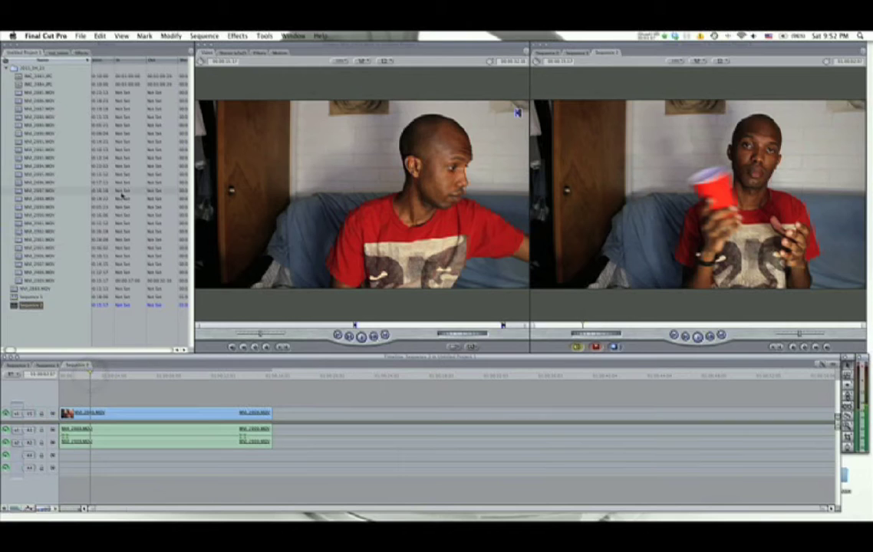
{"action": "left_click", "coordinate": [236, 36]}
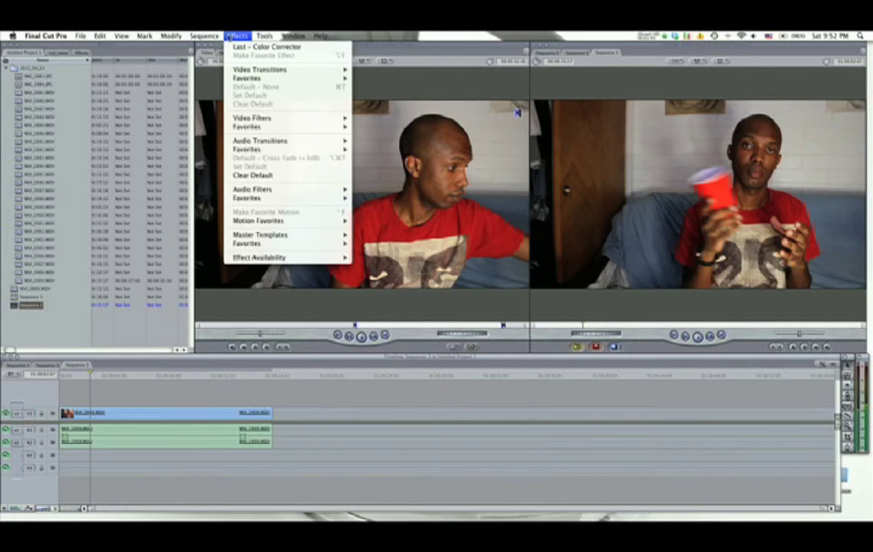
{"action": "mouse_move", "coordinate": [253, 120]}
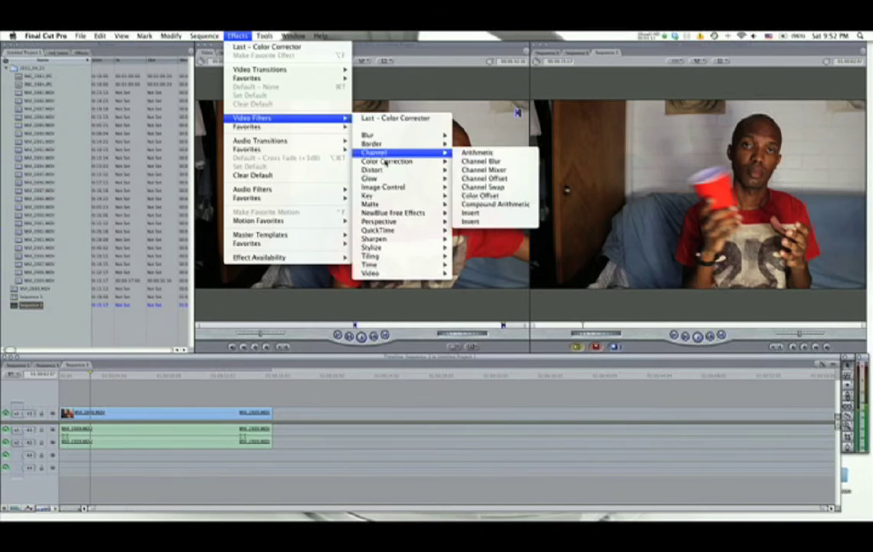
{"action": "mouse_move", "coordinate": [426, 162]}
{"action": "left_click", "coordinate": [483, 169]}
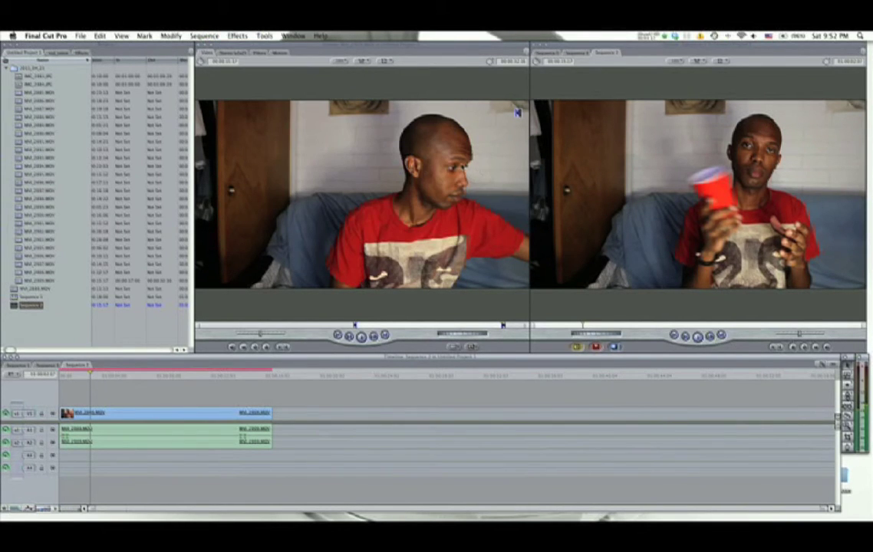
Step: Load the sequence clip into the viewer and show its Color Corrector visual controls with the Limit Effect section expanded
{"action": "double_click", "coordinate": [206, 415]}
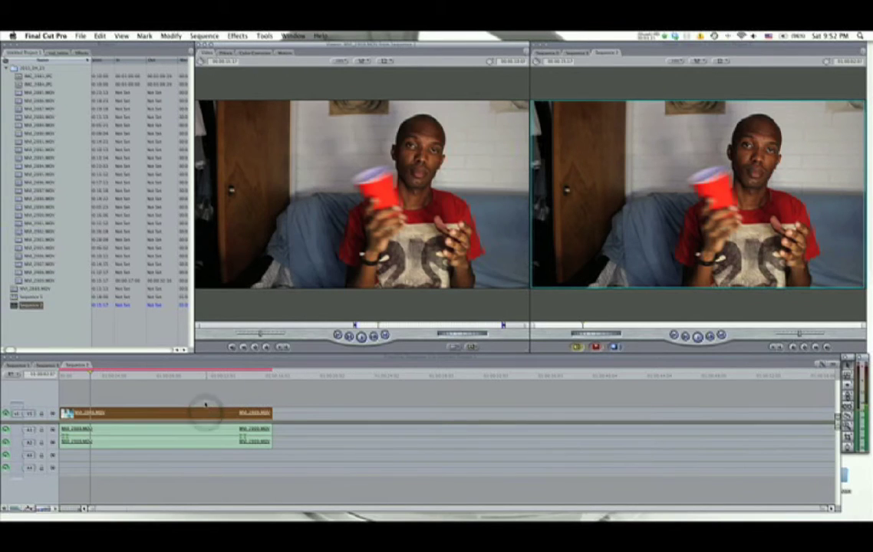
{"action": "left_click", "coordinate": [242, 53]}
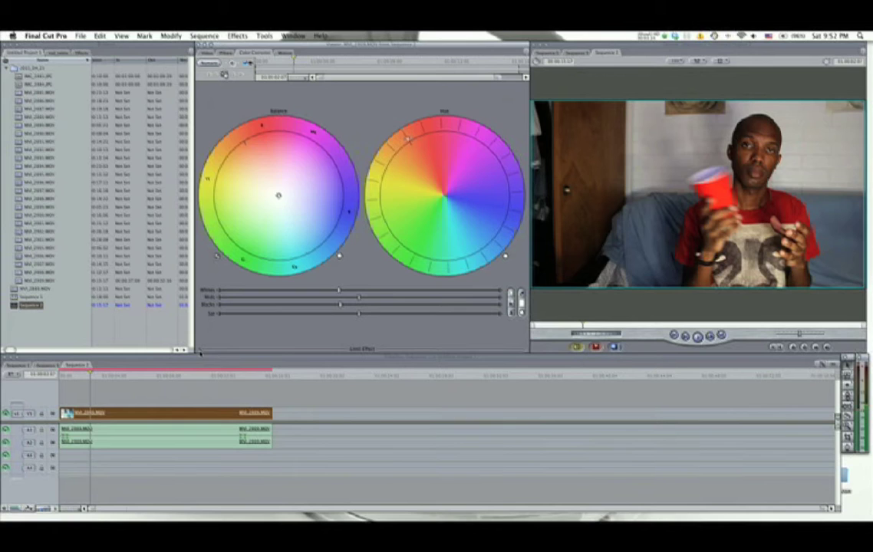
{"action": "left_click", "coordinate": [198, 350]}
{"action": "left_click", "coordinate": [198, 351]}
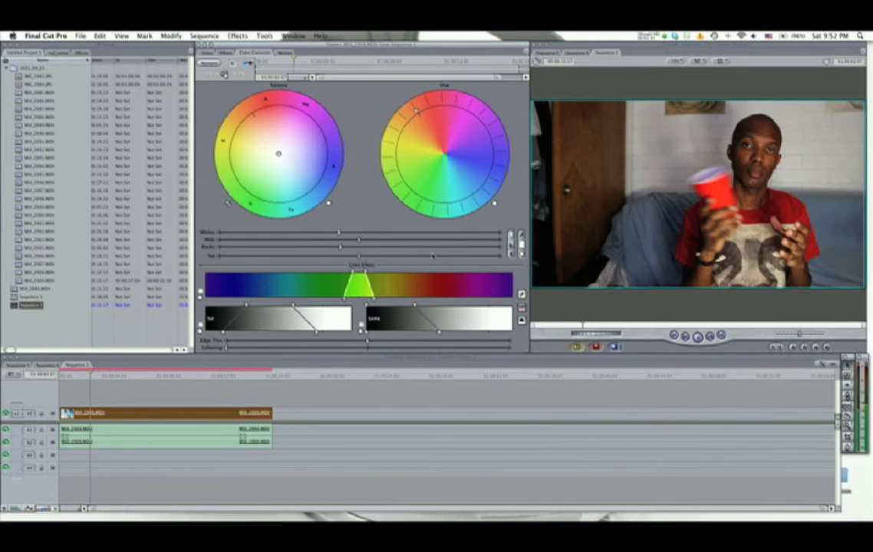
Step: Sample the red of the shirt near the start of the clip as the Limit Effect colour
{"action": "left_click", "coordinate": [500, 283]}
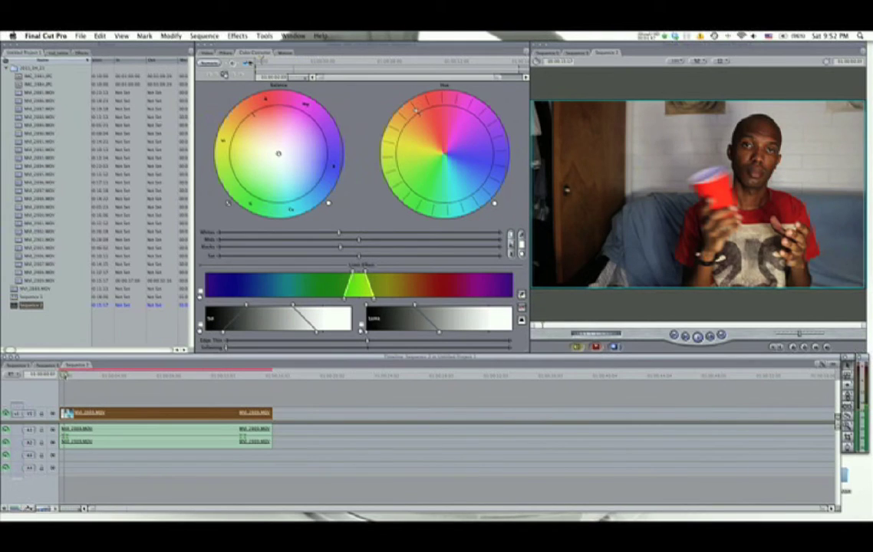
{"action": "left_click", "coordinate": [65, 376]}
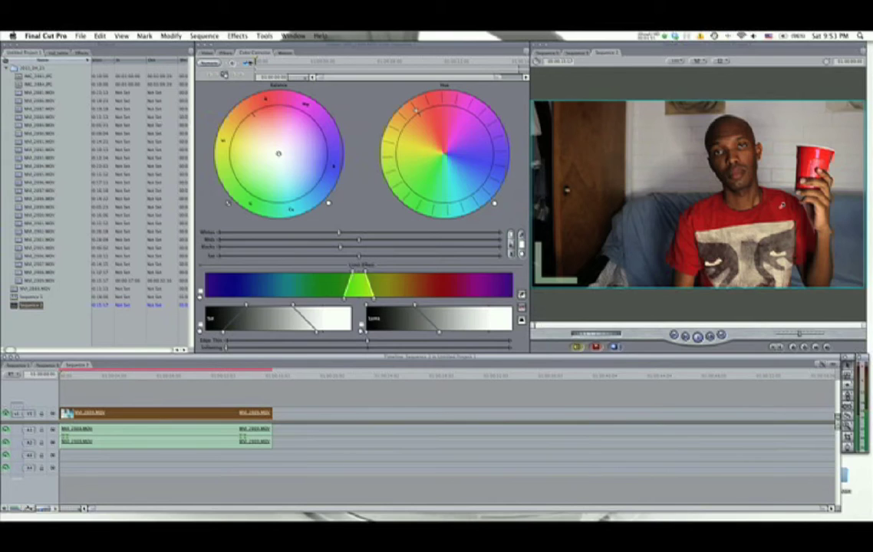
{"action": "left_click", "coordinate": [694, 184]}
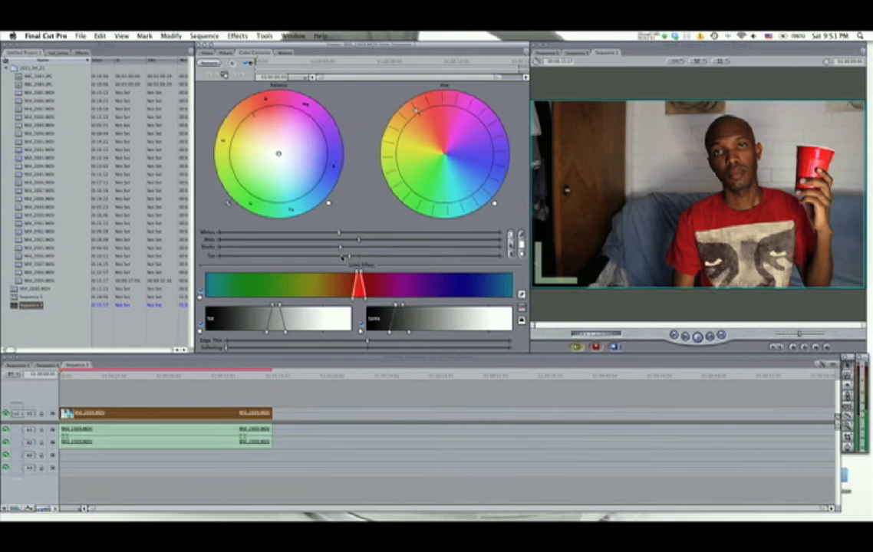
Step: Try lowering and raising the saturation of the sampled red
{"action": "left_click_drag", "start_coordinate": [358, 256], "coordinate": [340, 255]}
{"action": "left_click_drag", "start_coordinate": [308, 255], "coordinate": [498, 256]}
Step: Widen the hue, saturation and luma ranges of the Limit Effect around the sampled red
{"action": "left_click_drag", "start_coordinate": [359, 274], "coordinate": [361, 266]}
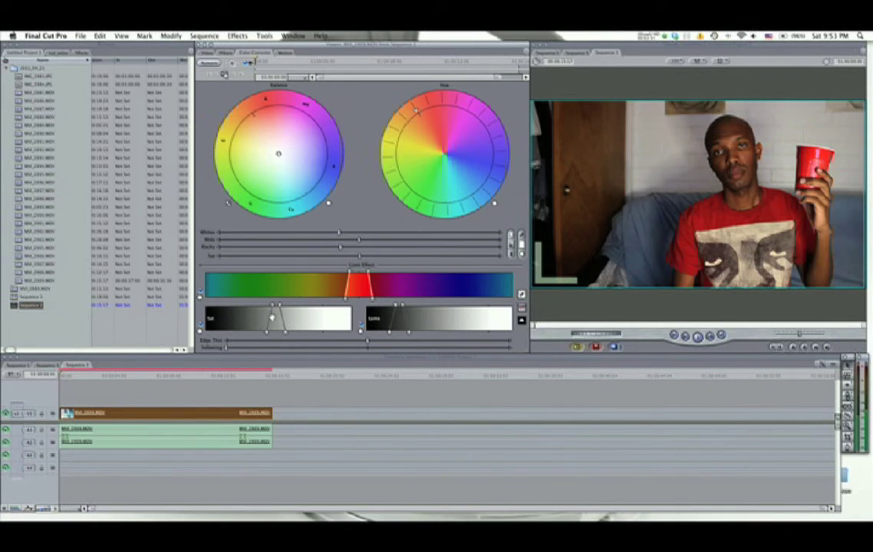
{"action": "left_click_drag", "start_coordinate": [267, 325], "coordinate": [299, 322]}
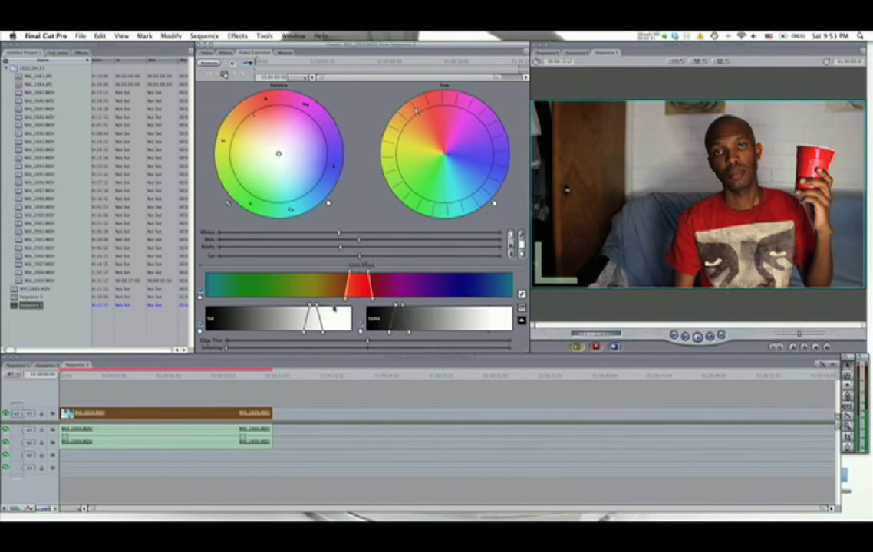
{"action": "left_click_drag", "start_coordinate": [317, 307], "coordinate": [246, 306]}
{"action": "left_click_drag", "start_coordinate": [413, 306], "coordinate": [503, 307]}
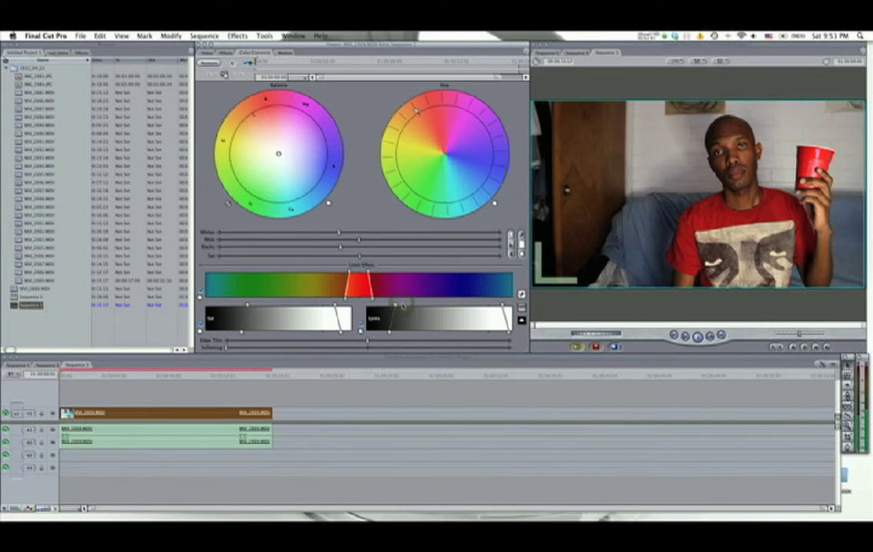
{"action": "left_click_drag", "start_coordinate": [395, 306], "coordinate": [378, 306]}
Step: Reduce the saturation outside the red range to nearly black and white, and fine-tune the saturation and luma limits
{"action": "left_click_drag", "start_coordinate": [359, 257], "coordinate": [267, 255]}
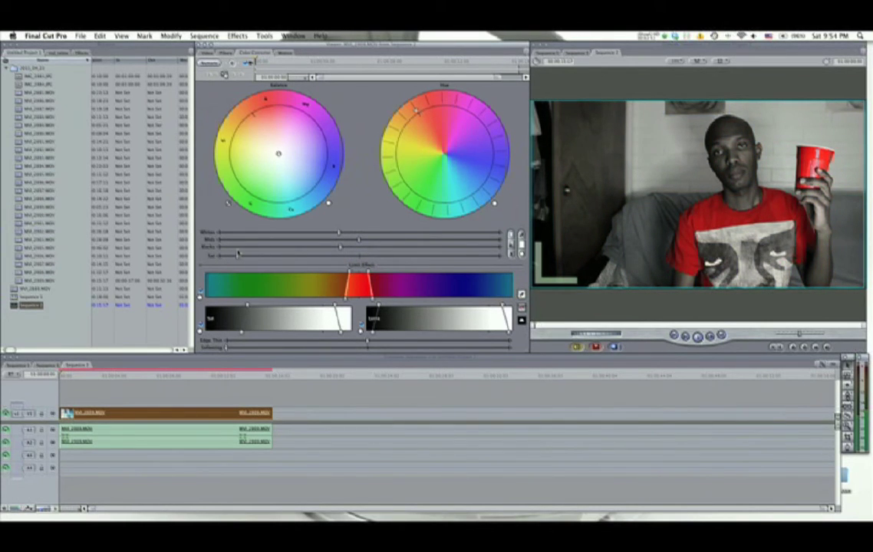
{"action": "left_click_drag", "start_coordinate": [238, 255], "coordinate": [244, 256]}
{"action": "left_click_drag", "start_coordinate": [507, 309], "coordinate": [495, 309]}
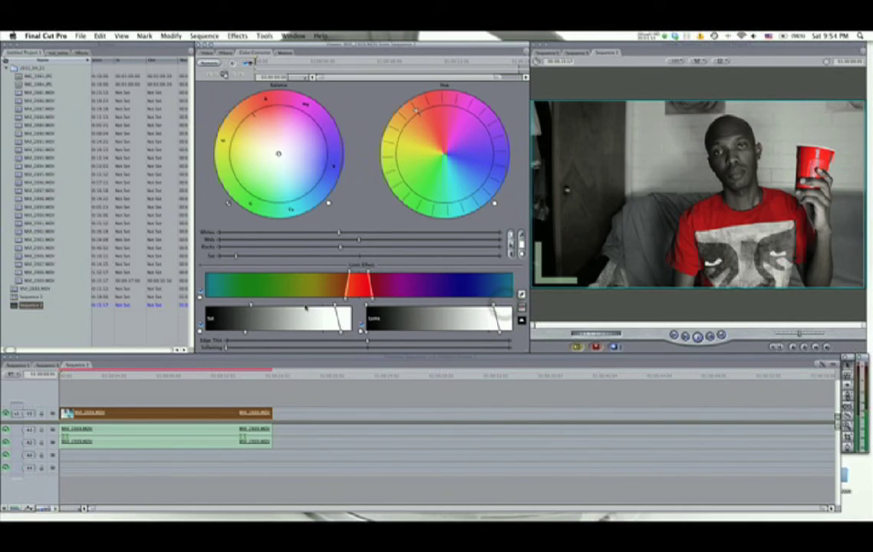
{"action": "left_click_drag", "start_coordinate": [335, 305], "coordinate": [335, 305]}
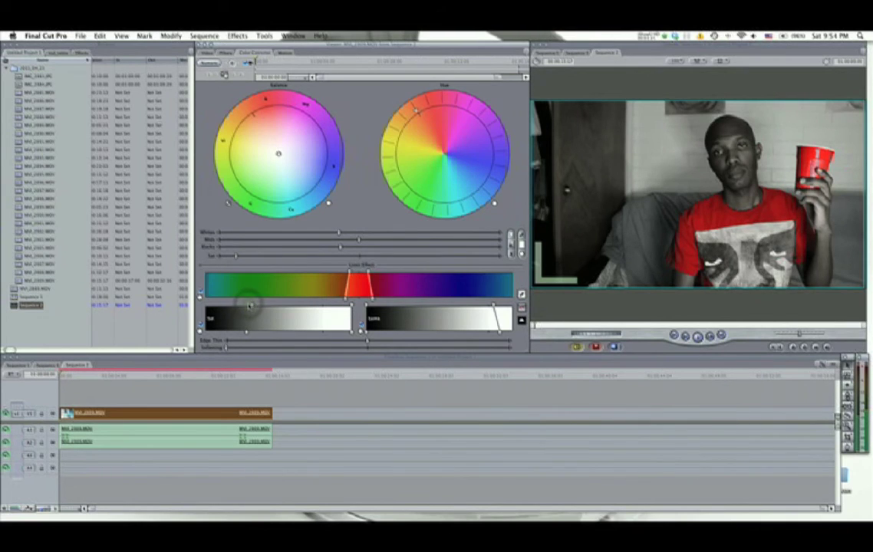
{"action": "left_click_drag", "start_coordinate": [253, 305], "coordinate": [239, 306]}
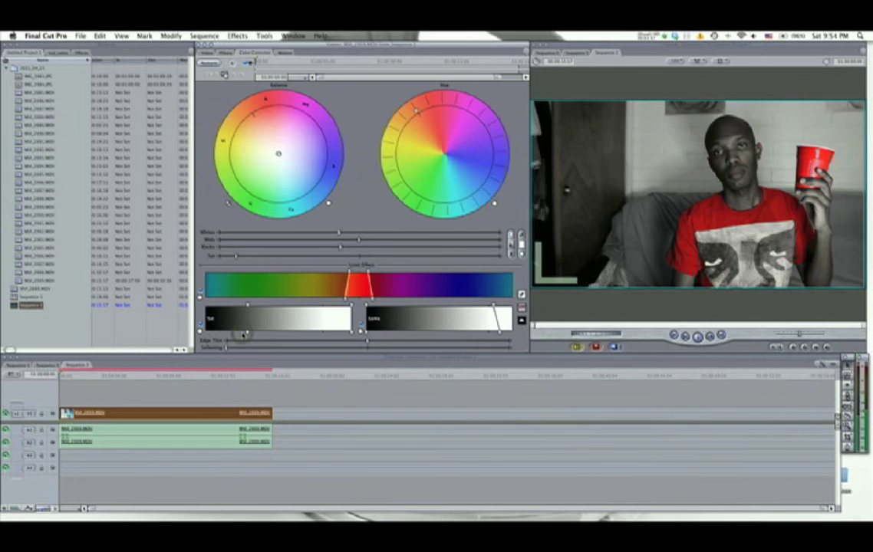
{"action": "left_click", "coordinate": [243, 335]}
{"action": "left_click", "coordinate": [249, 334]}
Step: Check the effect at other frames of the clip, raise the lower saturation limit slightly and increase the softening
{"action": "left_click", "coordinate": [106, 375]}
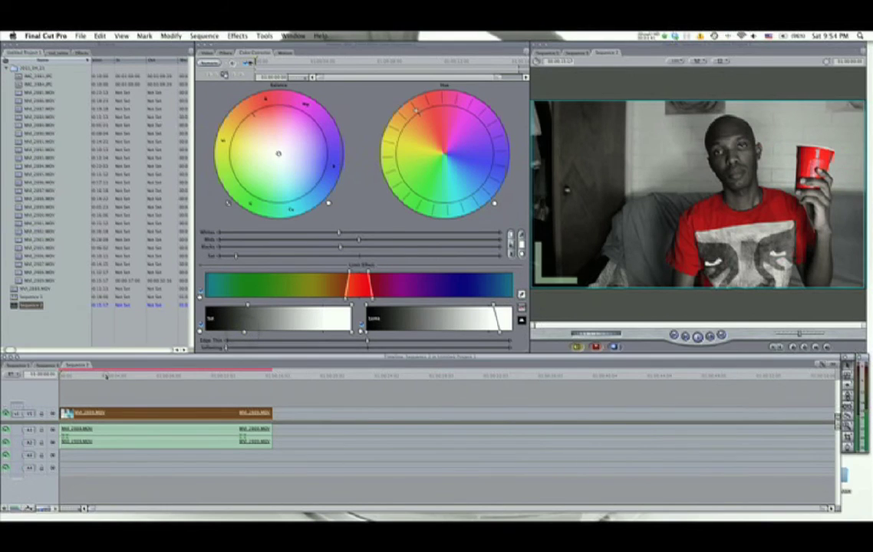
{"action": "left_click_drag", "start_coordinate": [114, 376], "coordinate": [170, 383]}
{"action": "left_click", "coordinate": [204, 374]}
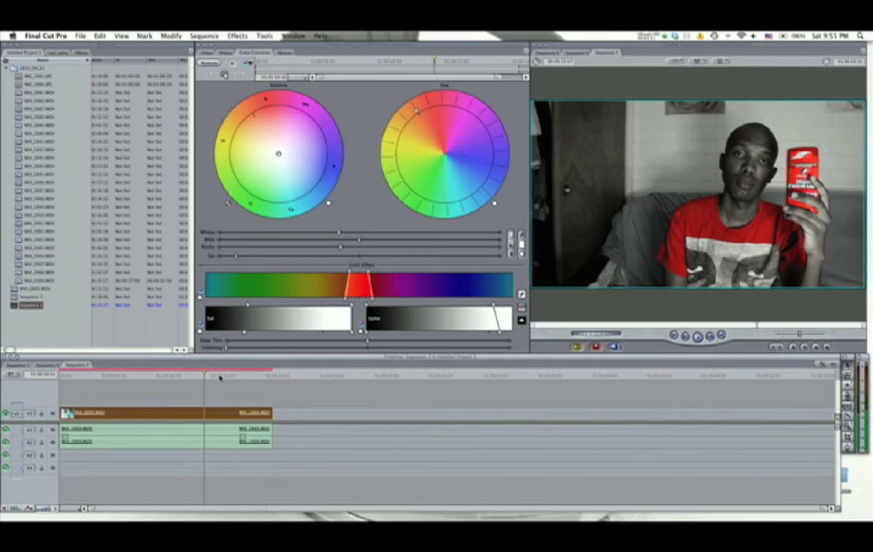
{"action": "left_click_drag", "start_coordinate": [201, 375], "coordinate": [194, 376]}
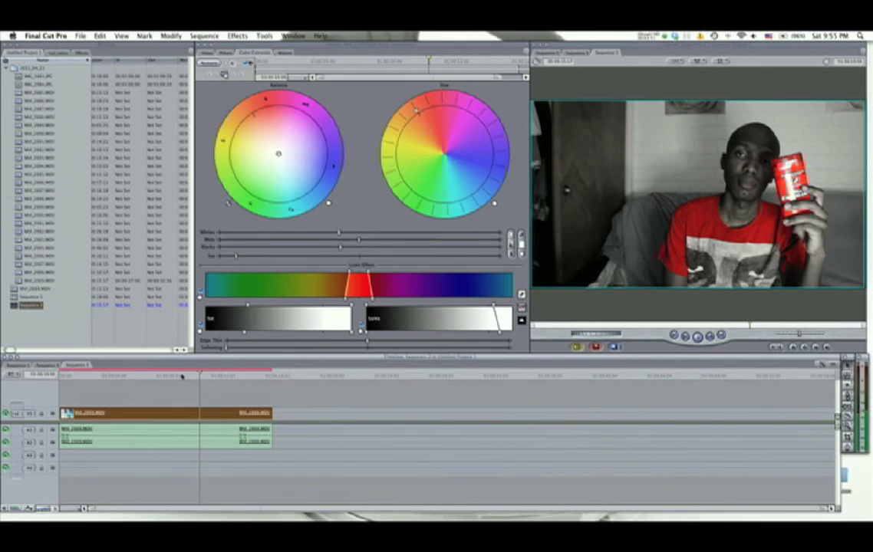
{"action": "left_click", "coordinate": [124, 375]}
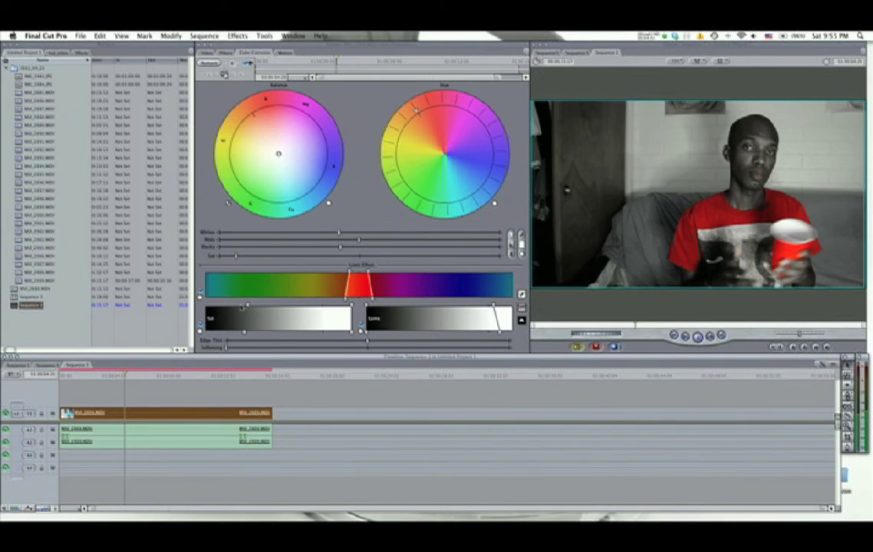
{"action": "left_click", "coordinate": [245, 333]}
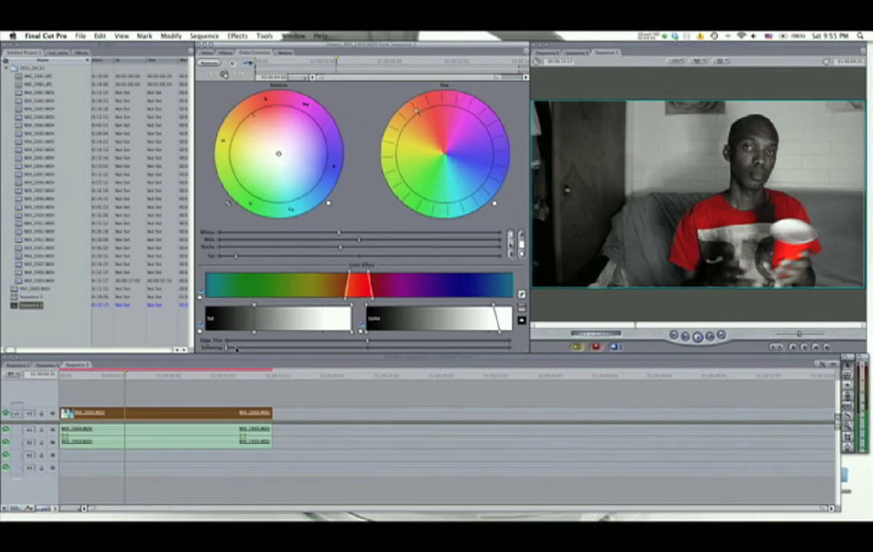
{"action": "left_click_drag", "start_coordinate": [225, 347], "coordinate": [263, 353]}
{"action": "left_click_drag", "start_coordinate": [263, 349], "coordinate": [352, 355]}
Step: Preview the selective red effect at several frames near the end and the start of the clip
{"action": "left_click", "coordinate": [238, 375]}
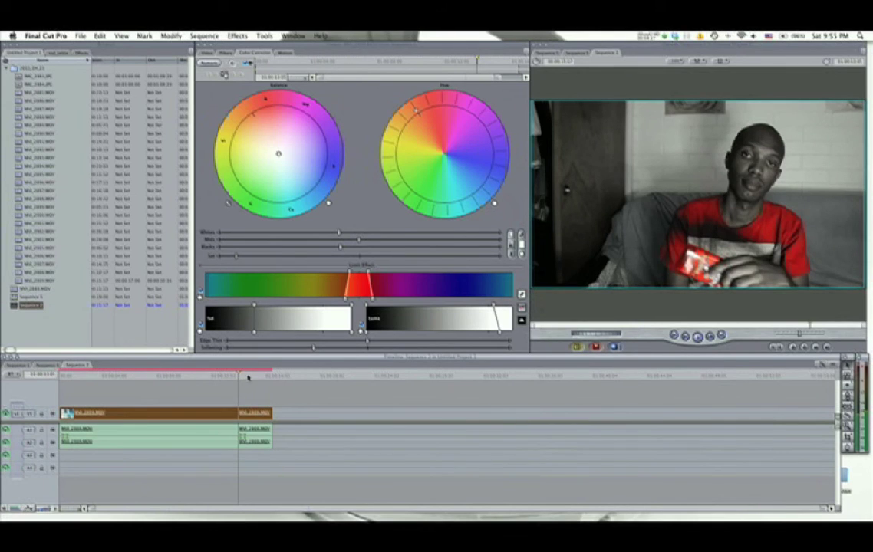
{"action": "left_click", "coordinate": [247, 376]}
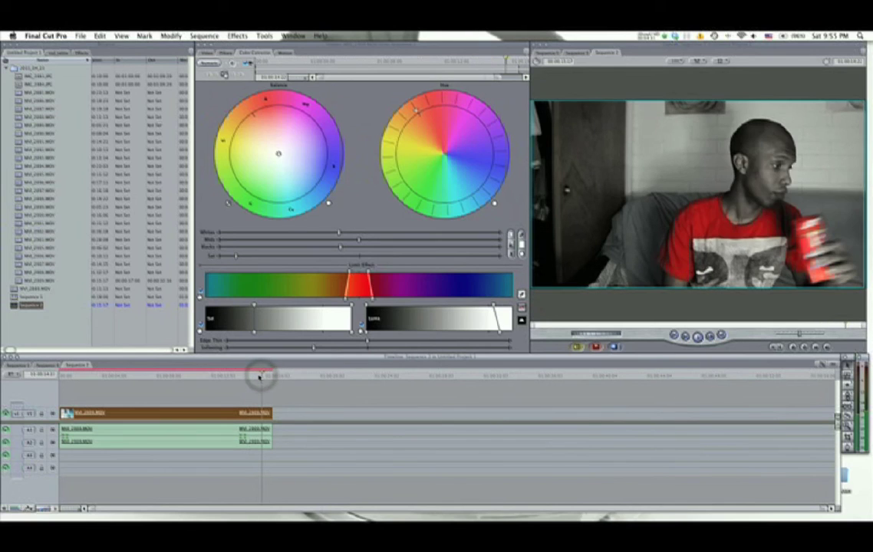
{"action": "left_click", "coordinate": [76, 374]}
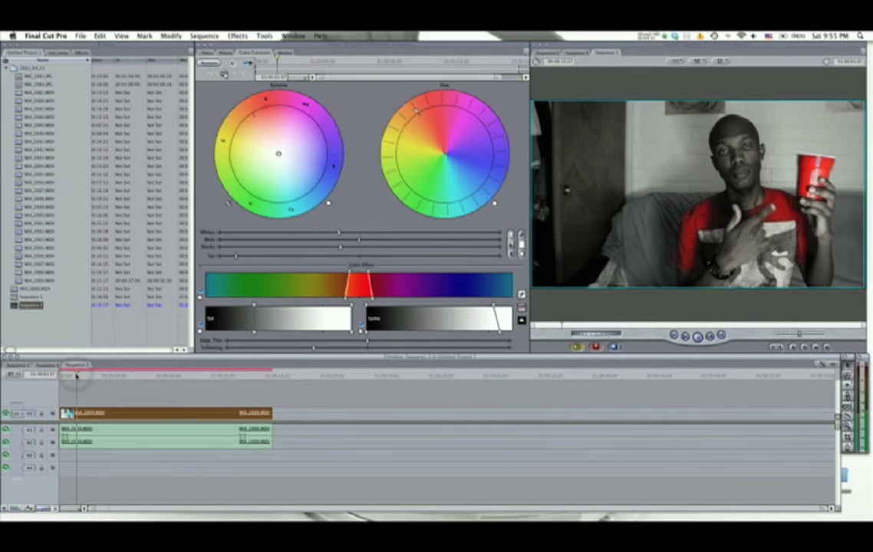
{"action": "left_click", "coordinate": [77, 374]}
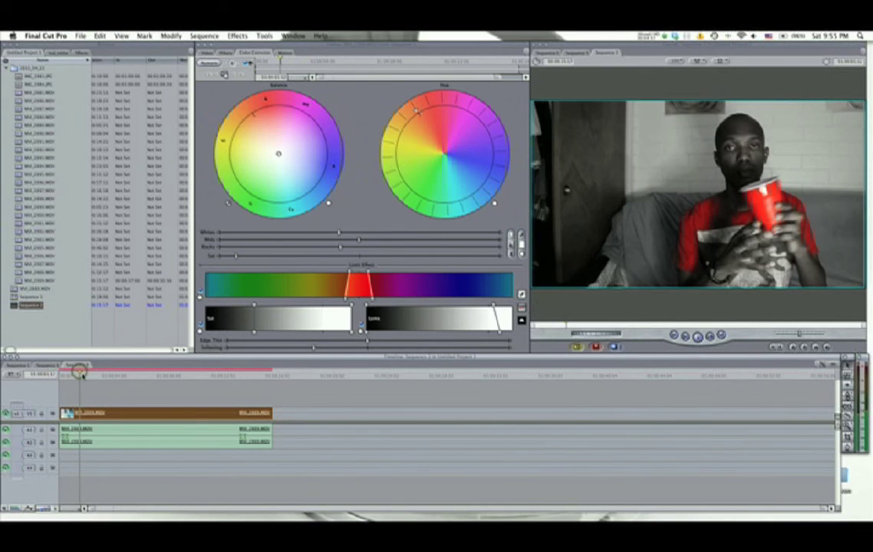
Step: Switch to the neighbouring sequence containing the finished red-only clip and play it from the beginning
{"action": "left_click", "coordinate": [44, 365]}
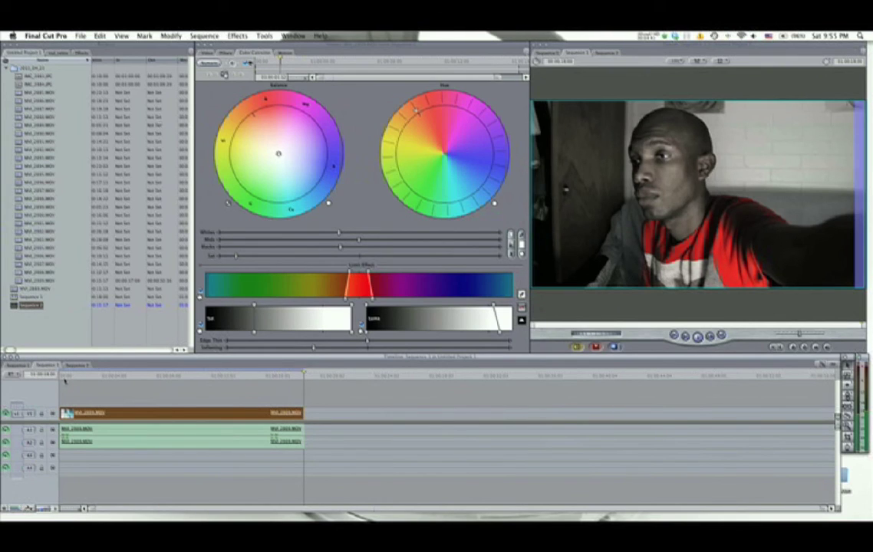
{"action": "left_click", "coordinate": [63, 374]}
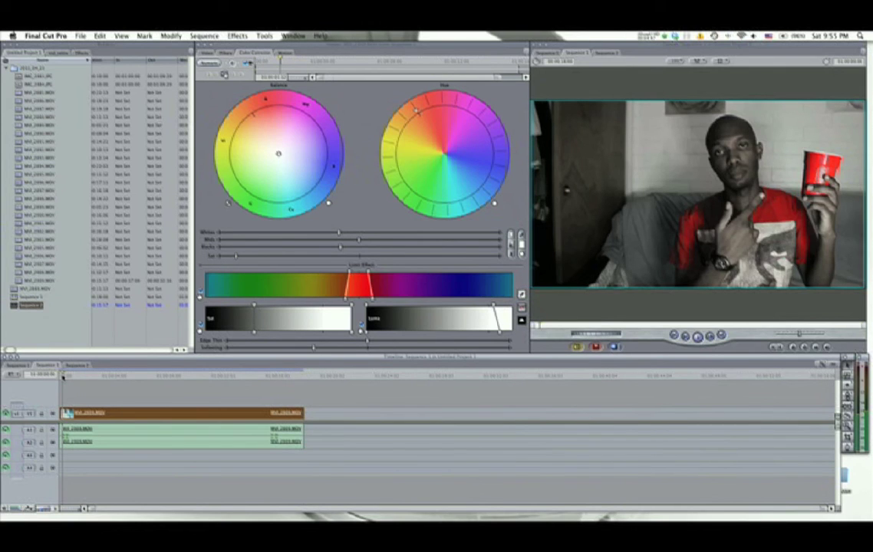
{"action": "key", "text": "space"}
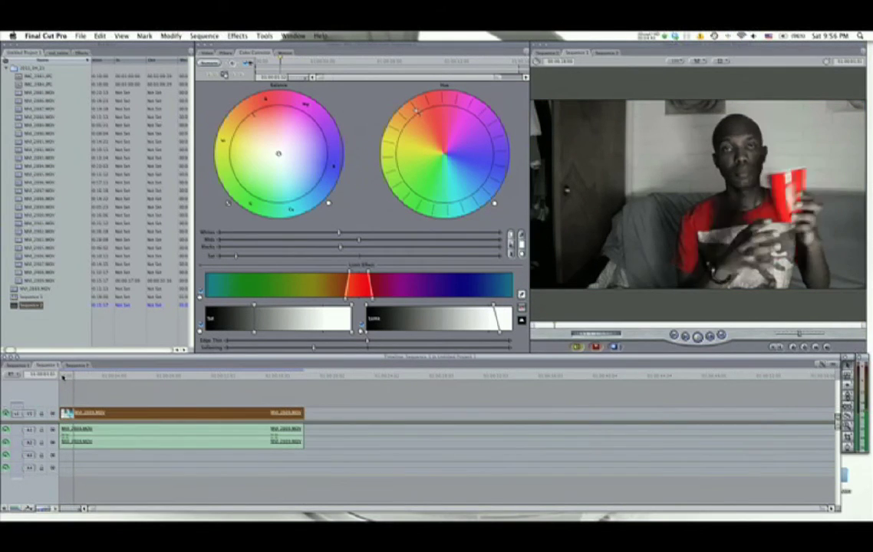